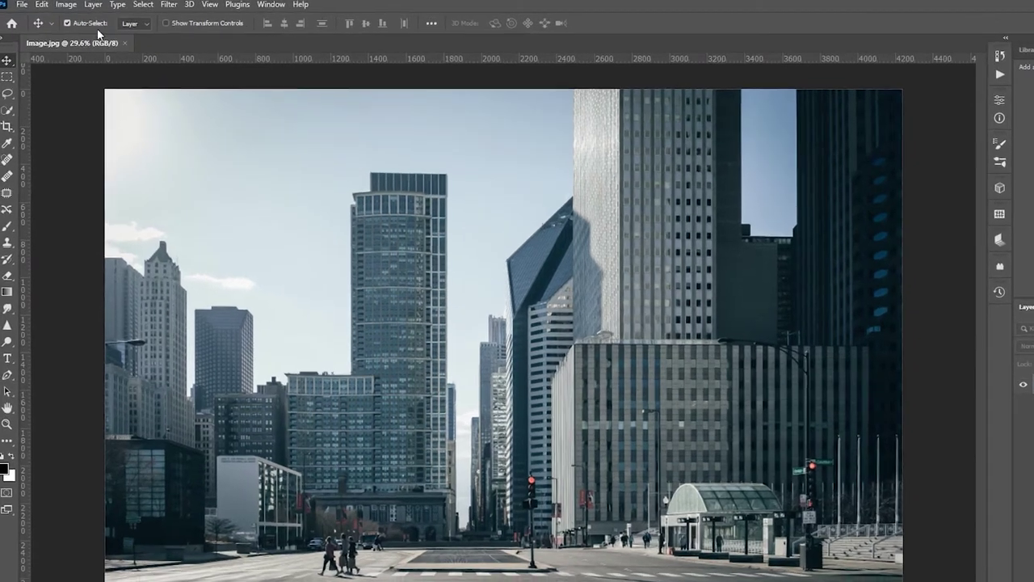
- Confirm the photo is 4240×2832 px in RGB 8-bit mode, leaving both settings unchanged
click(61, 6)
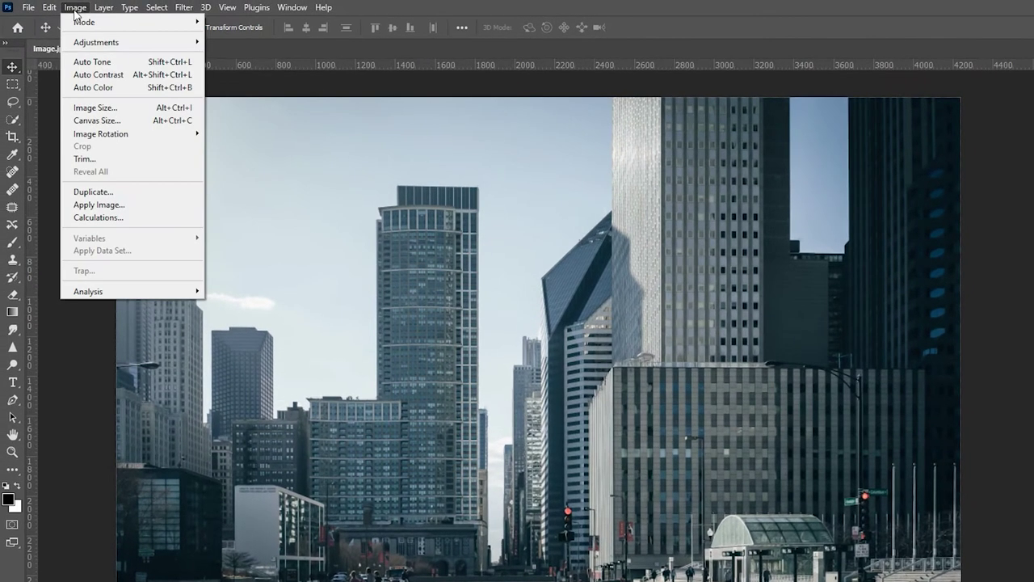
click(111, 111)
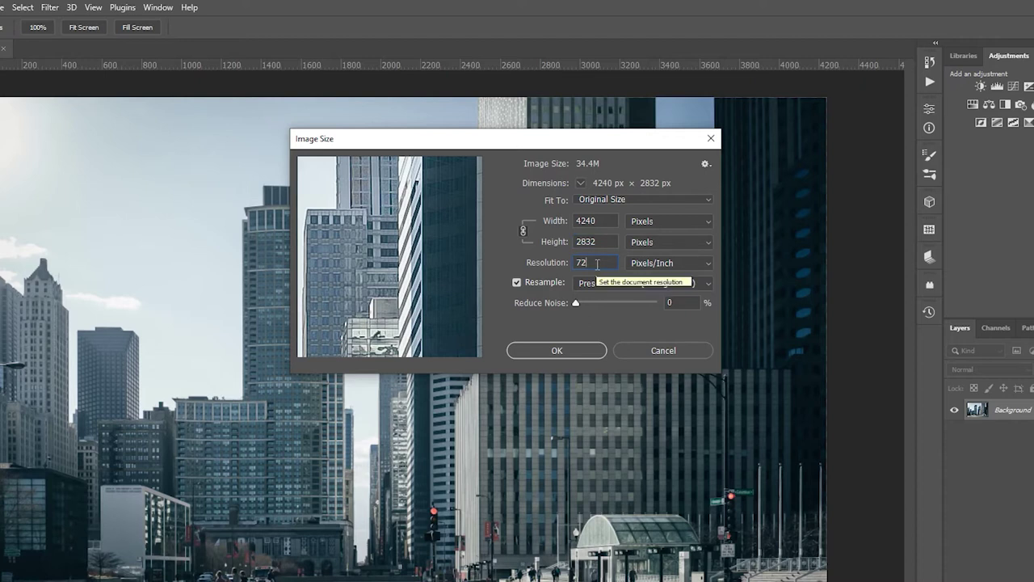
click(557, 350)
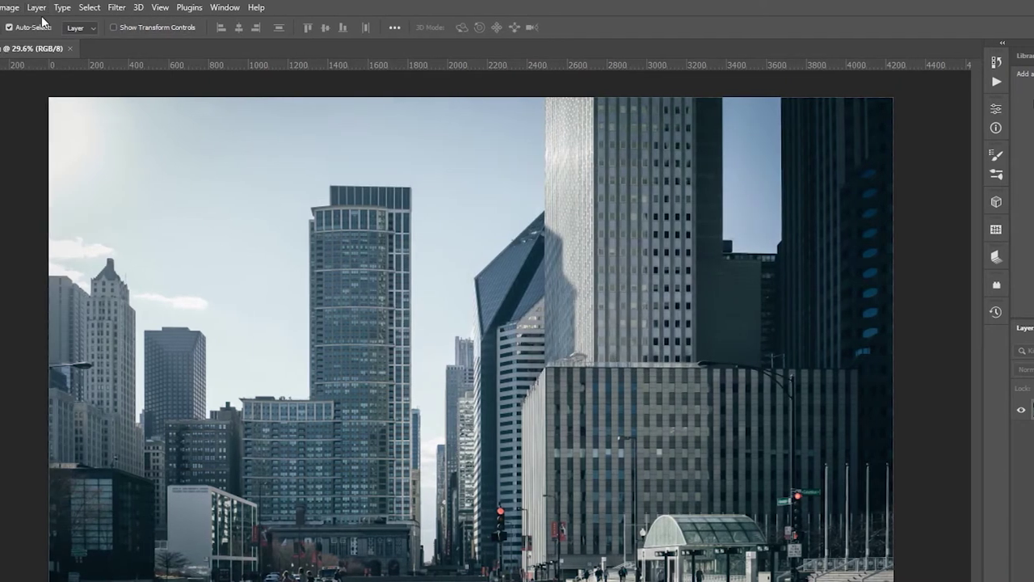
click(9, 7)
mouse_move(41, 23)
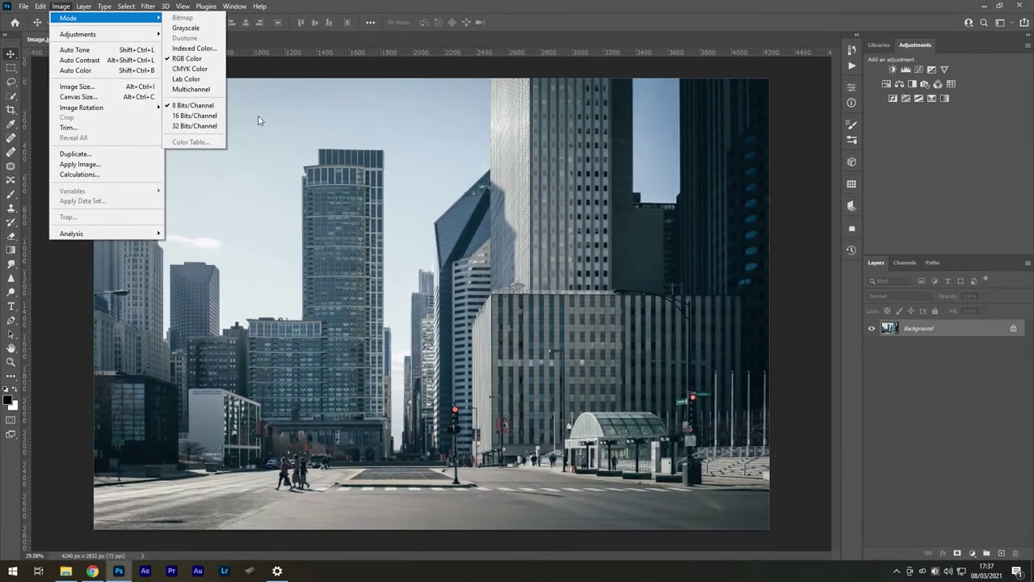
click(258, 119)
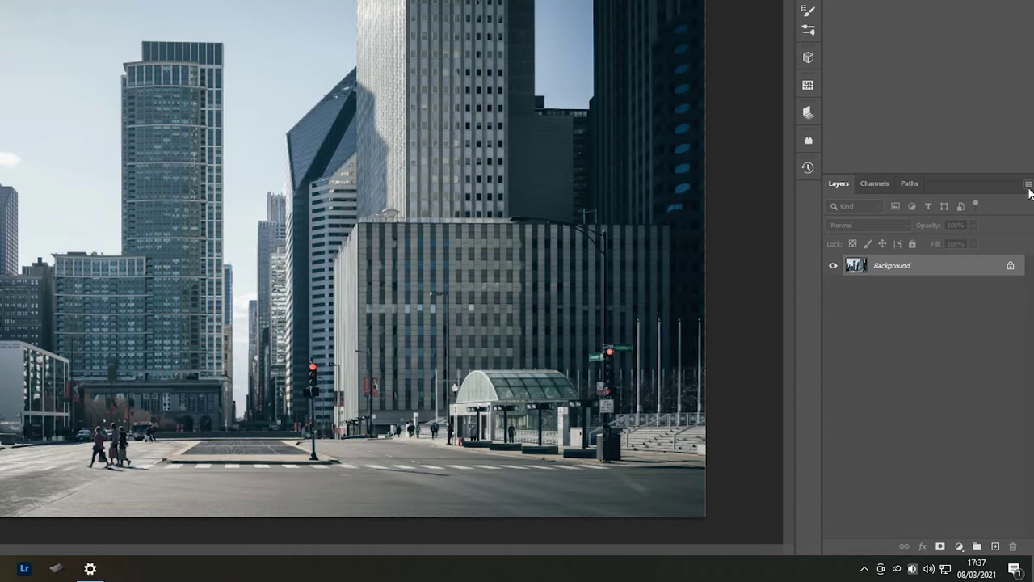
- Enable Add "copy" to copied layers and groups in Layers Panel Options
click(1028, 185)
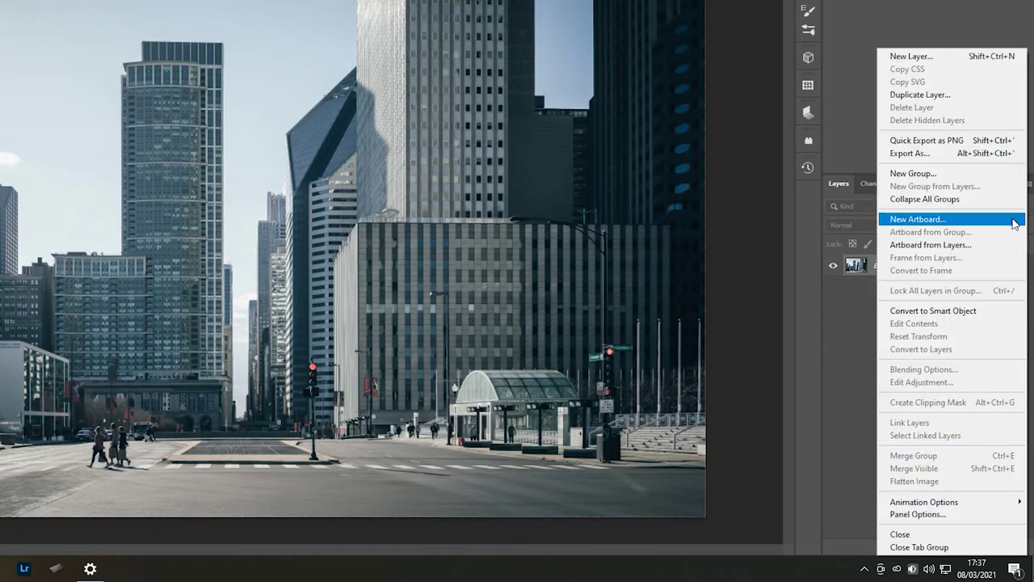
click(947, 518)
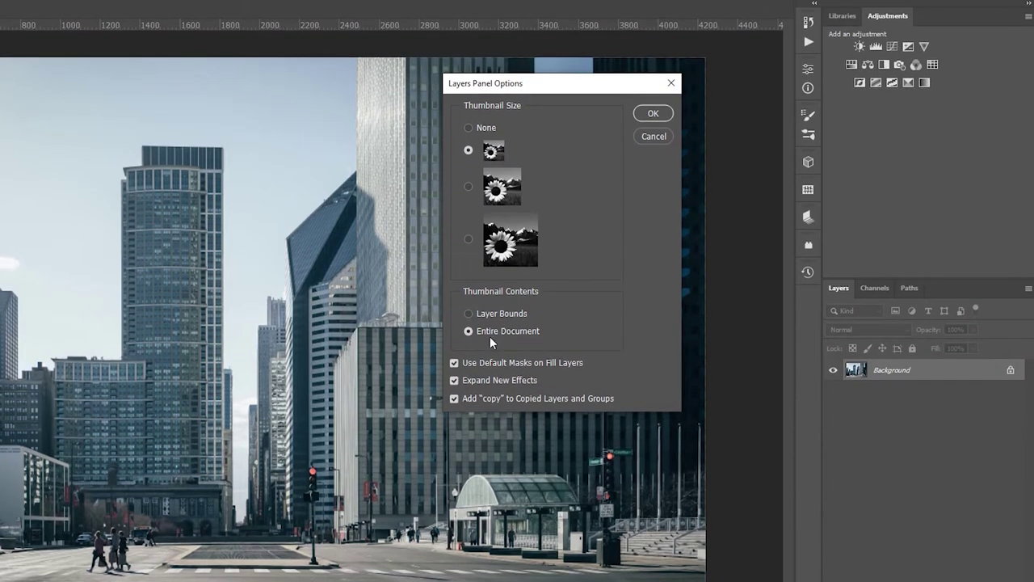
click(453, 399)
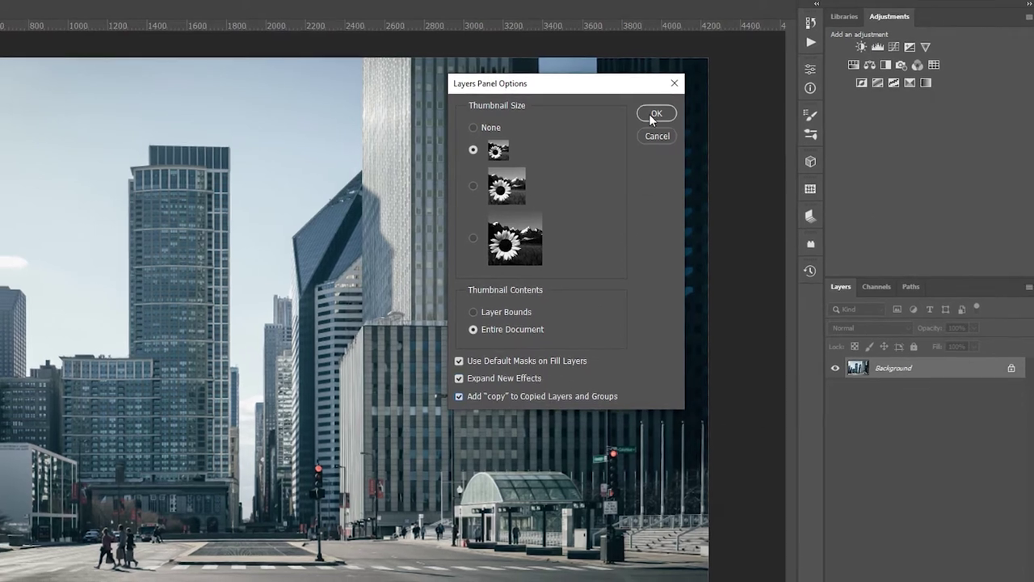
click(651, 113)
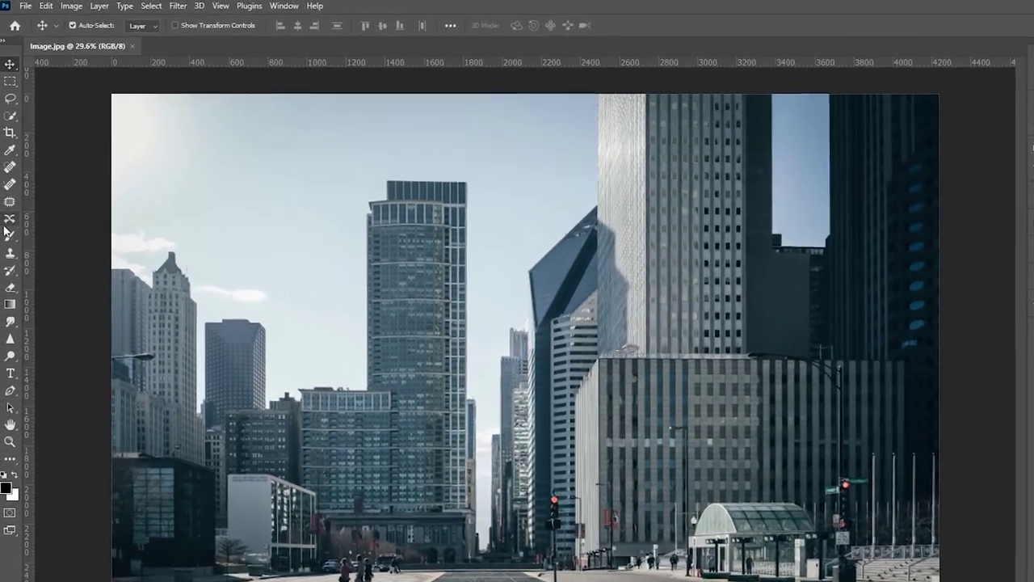
- Switch to the Brush tool at 100% opacity and 100% flow
click(9, 236)
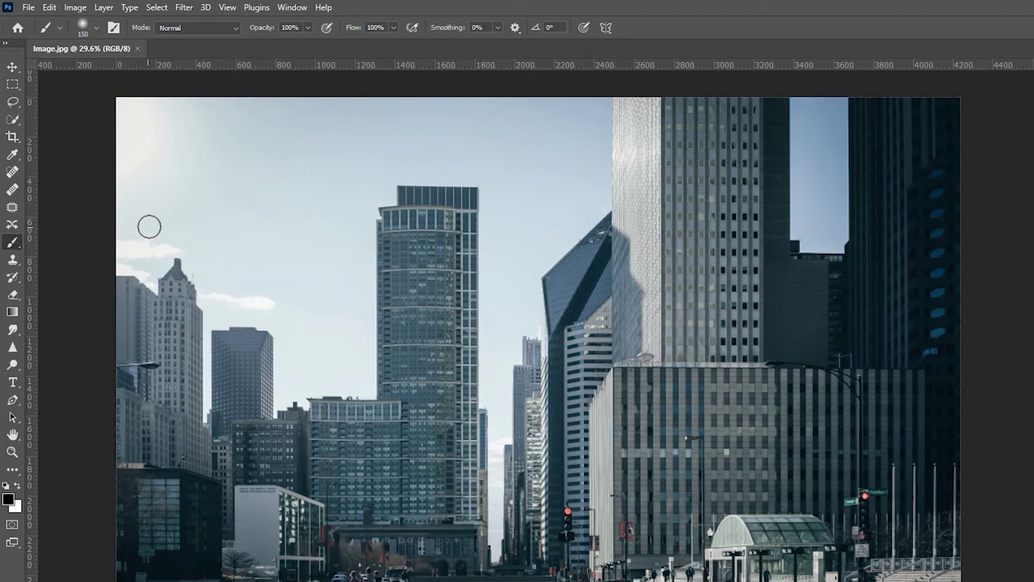
click(308, 27)
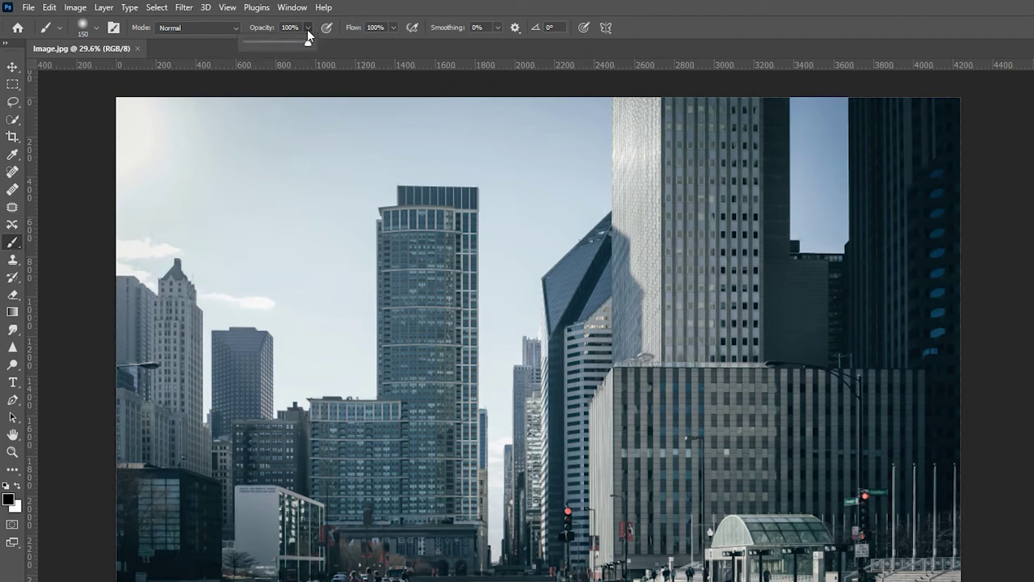
click(307, 29)
click(392, 29)
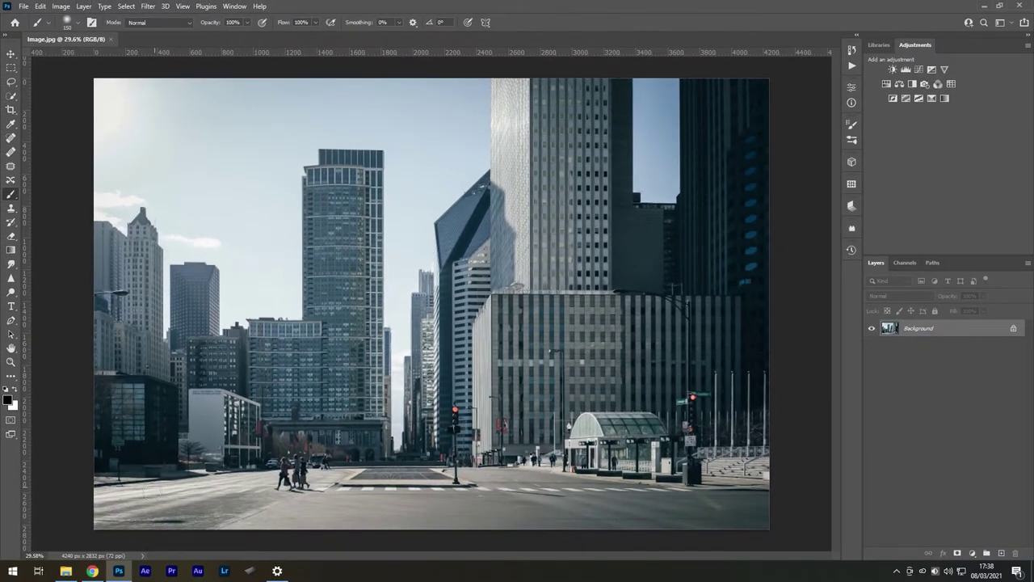
- In Explorer's 0001 folder, inspect After People Brushes.abr and the .atn action, then return to Photoshop
click(64, 572)
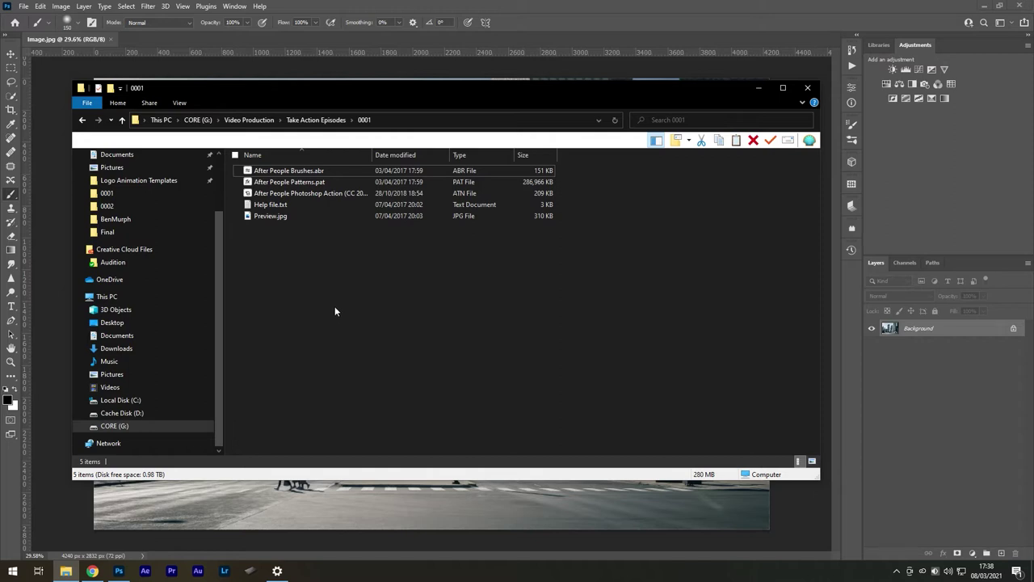
click(298, 171)
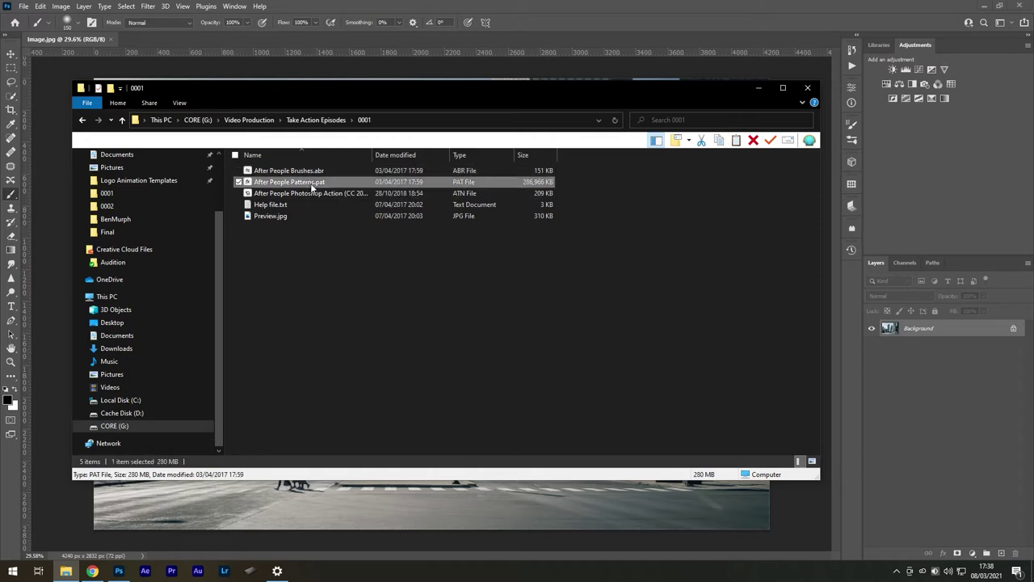
click(318, 196)
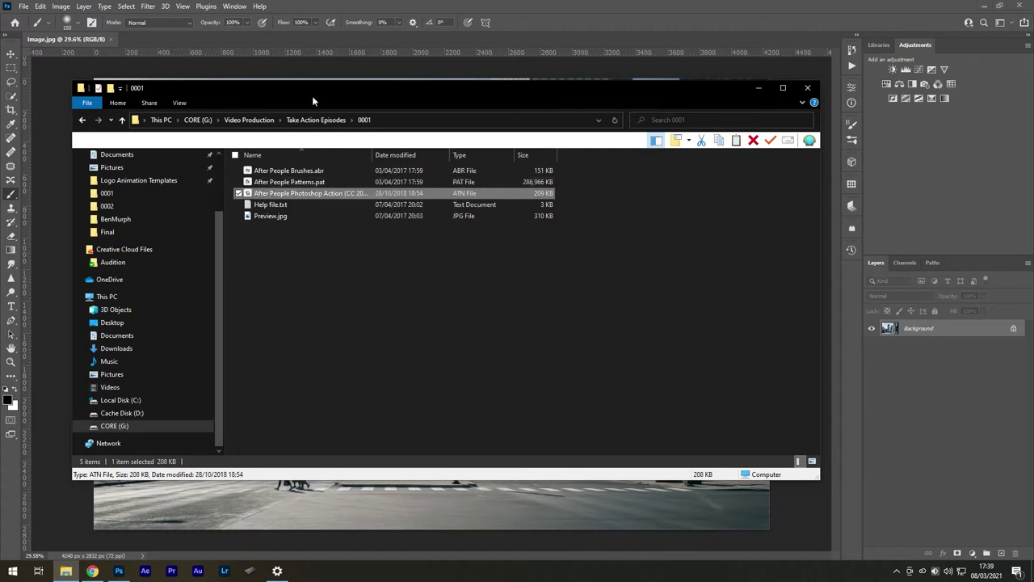
click(309, 71)
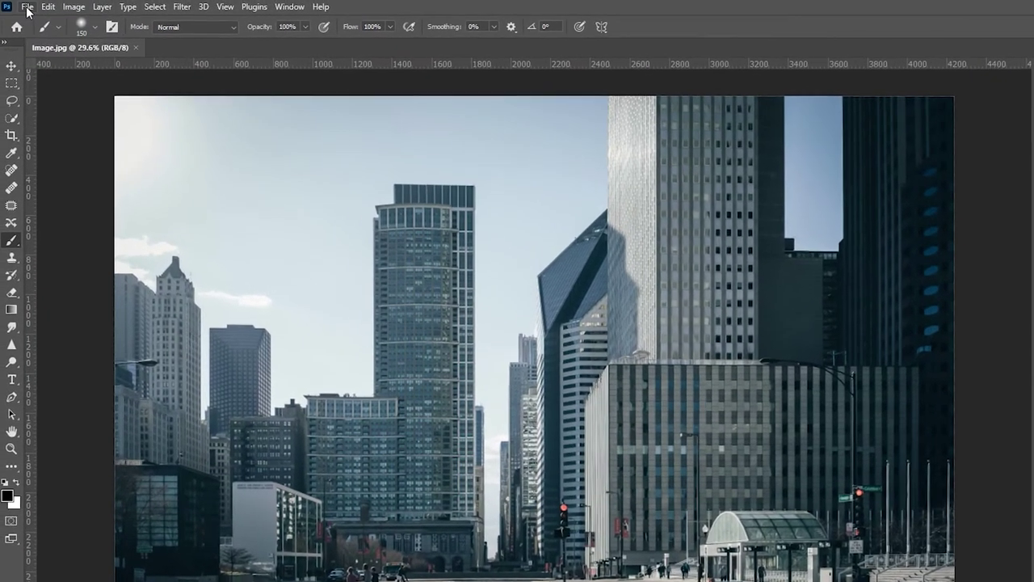
- Open After People Brushes.abr through File > Open
click(28, 10)
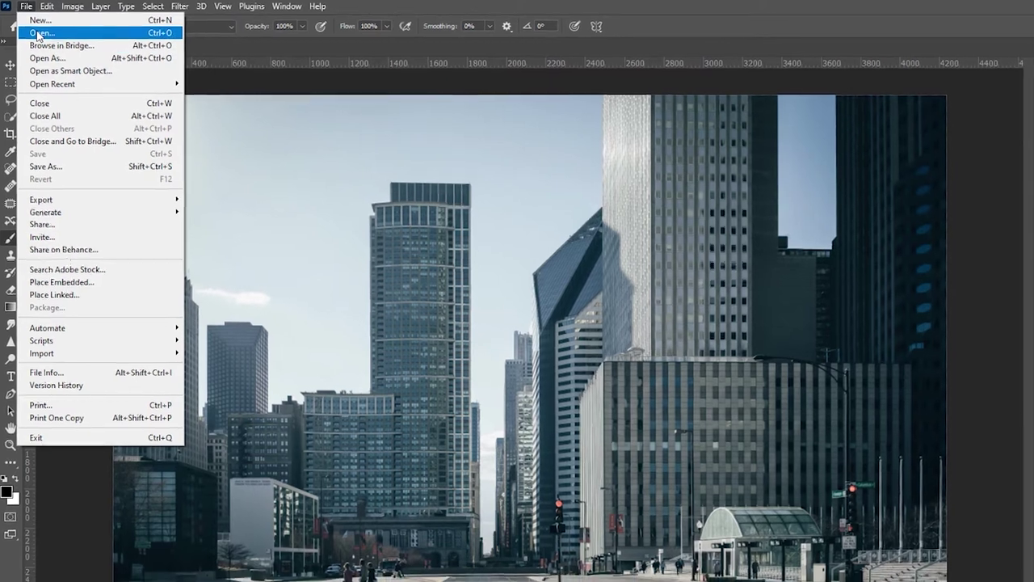
click(41, 35)
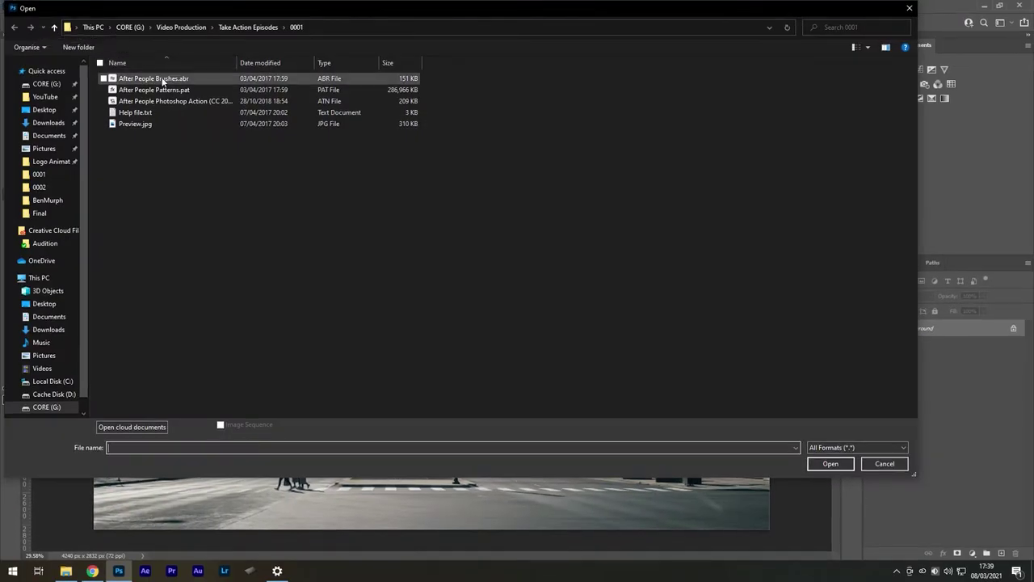
click(162, 80)
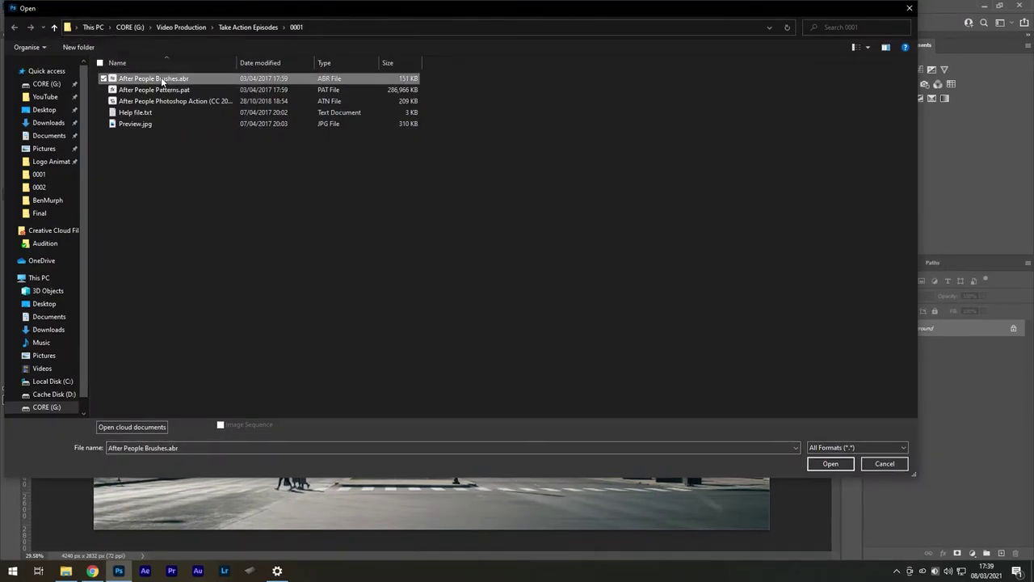
click(816, 463)
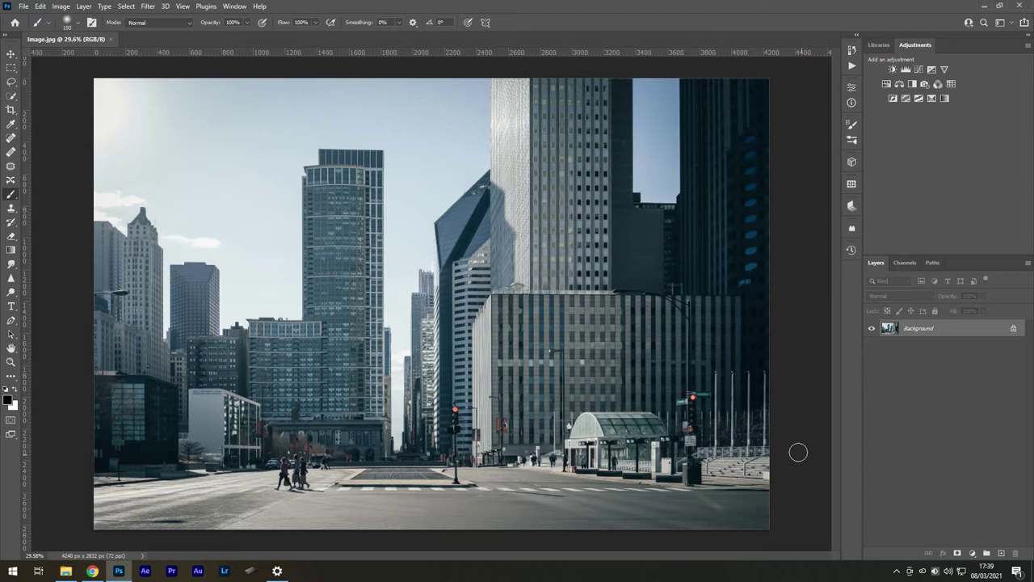
- Open After People Patterns.pat through File > Open
click(25, 6)
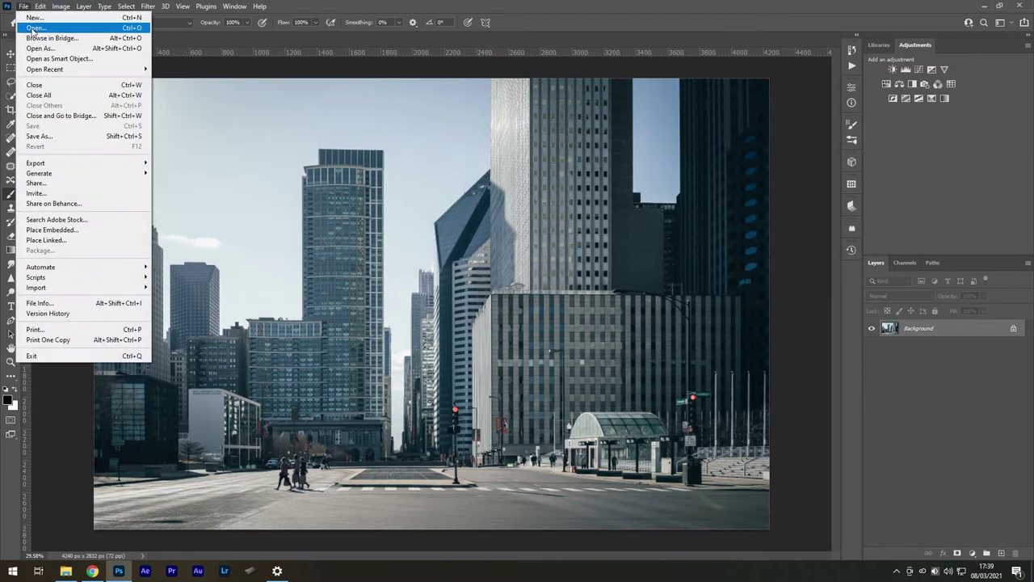
click(34, 35)
click(135, 90)
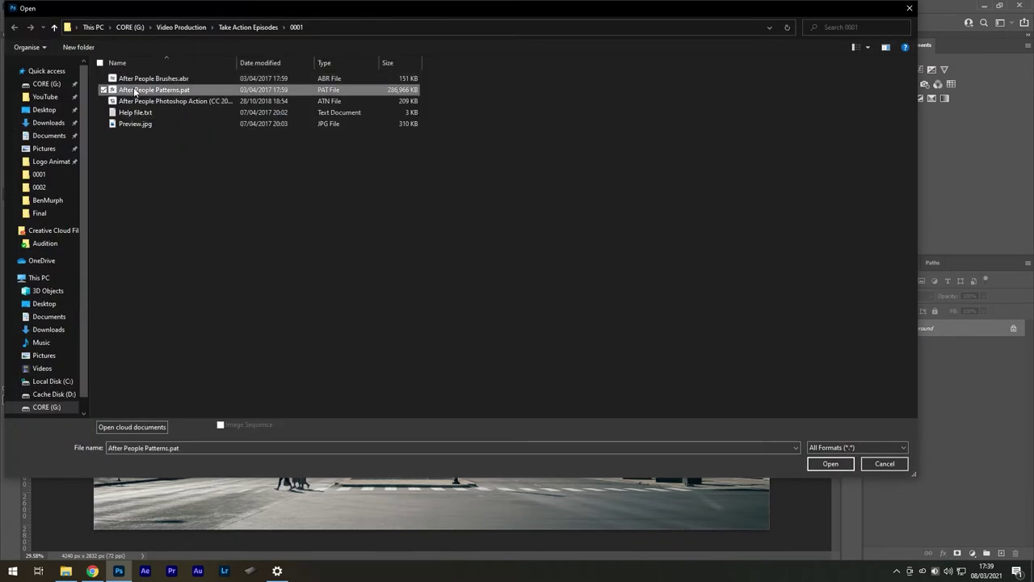
click(825, 463)
- Open the After People .atn action file
click(25, 6)
click(36, 27)
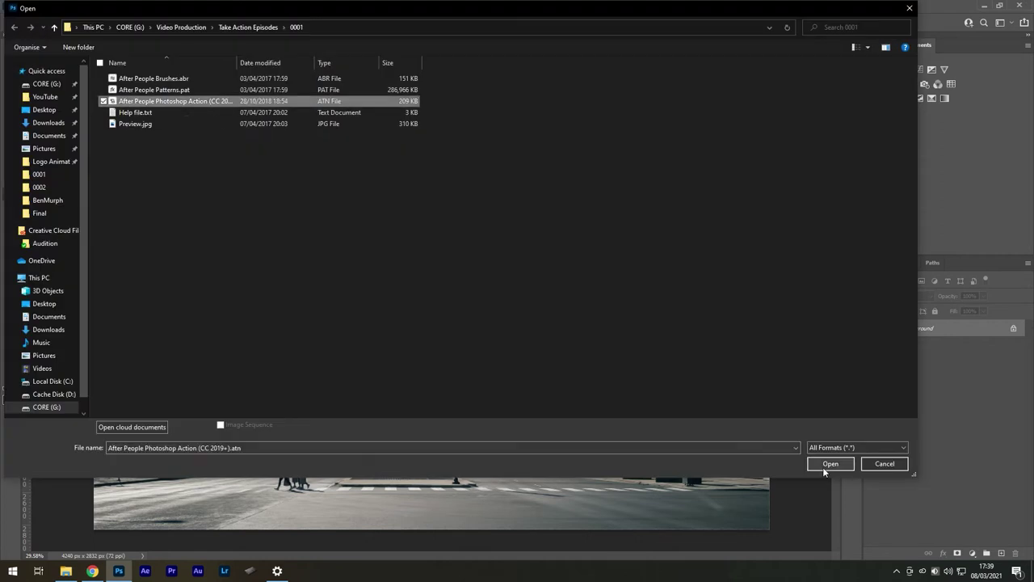
click(826, 526)
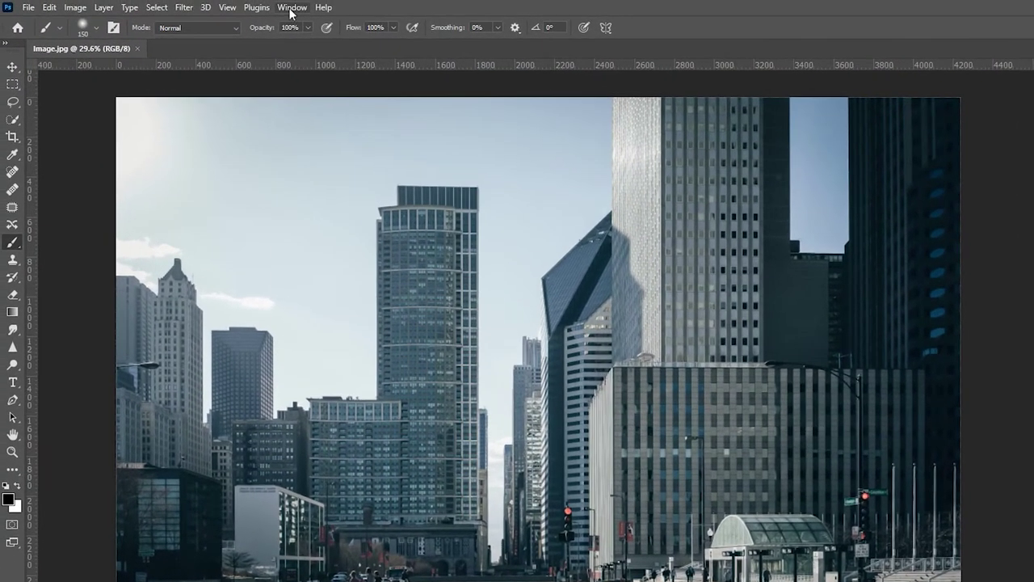
- Show the Actions panel, expand the After People set and select its CC 2019+ action
click(234, 6)
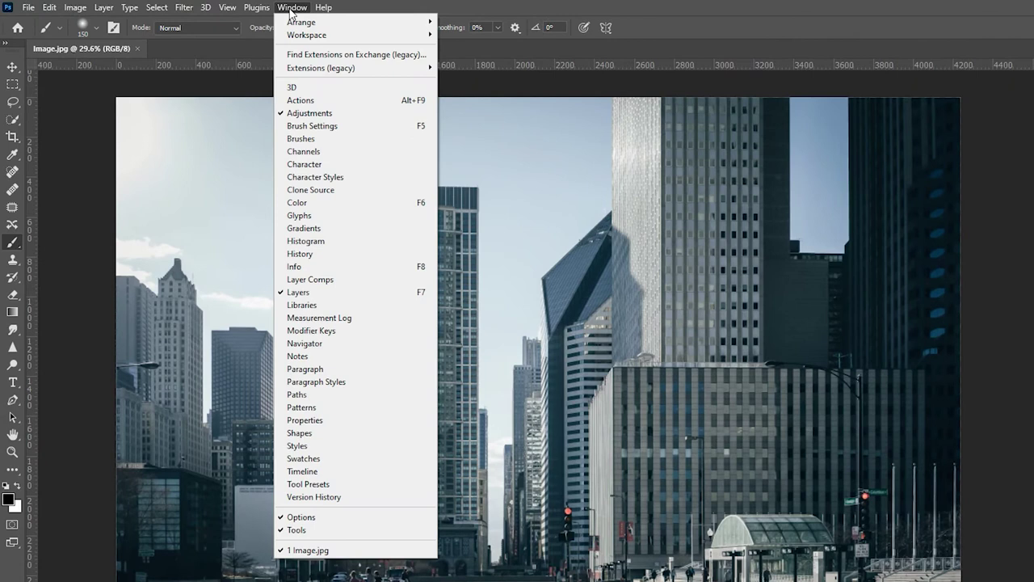
click(313, 100)
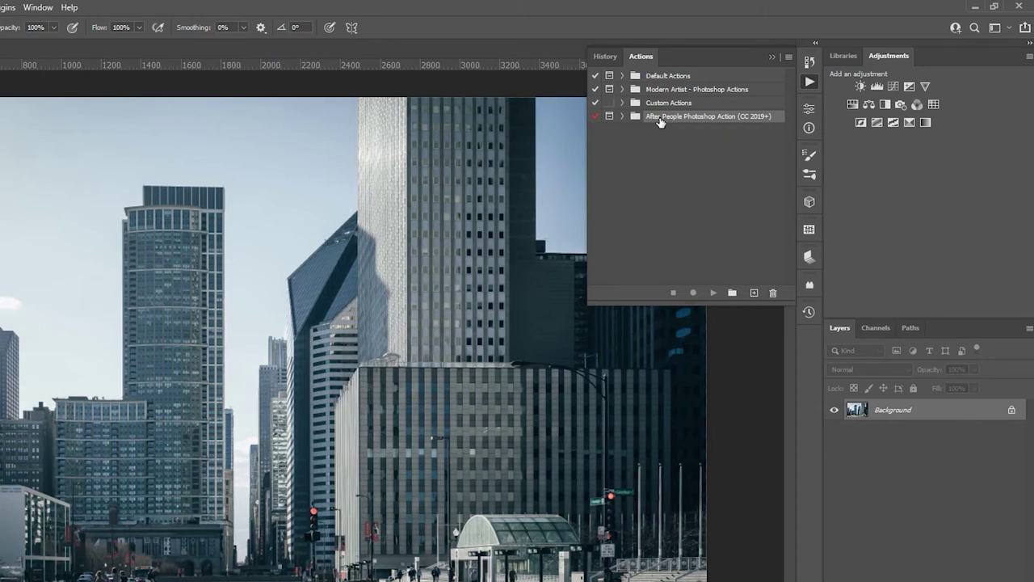
click(622, 116)
click(699, 135)
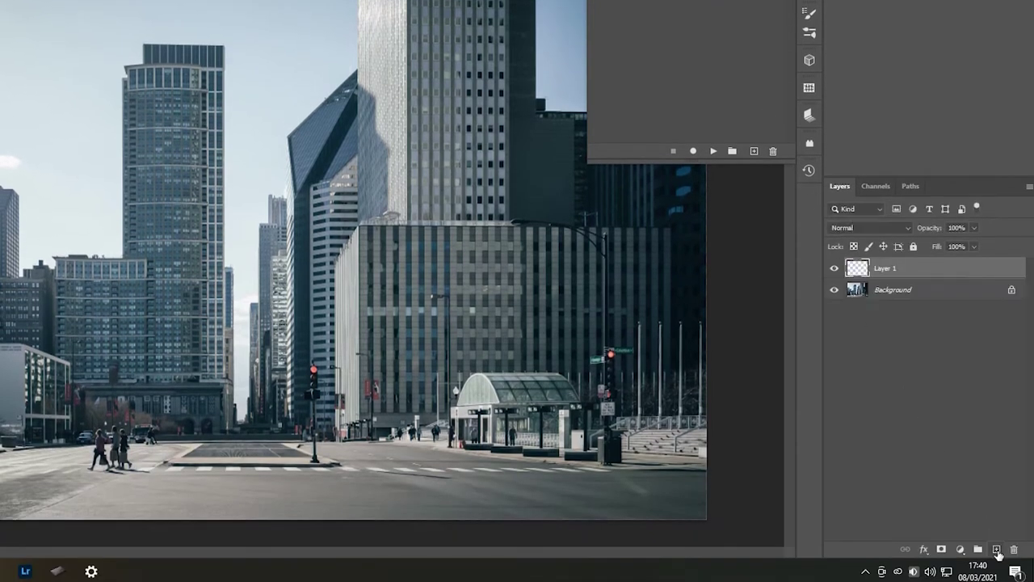
- Rename the new Layer 1 to "area"
double_click(885, 267)
text(area)
key(Return)
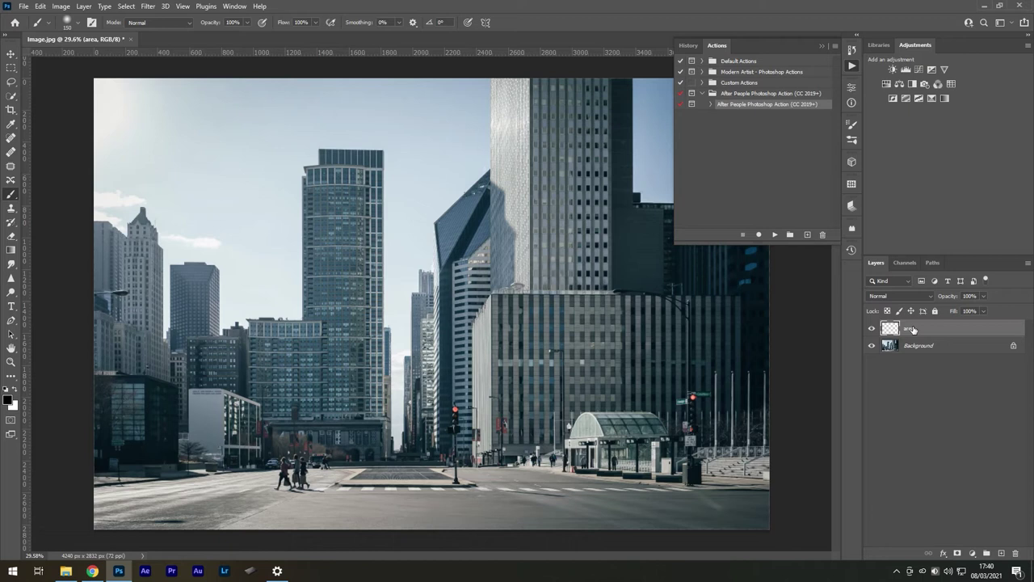
- Quick-select the sky on the Background layer, including the top-right patch, then activate the area layer
click(918, 349)
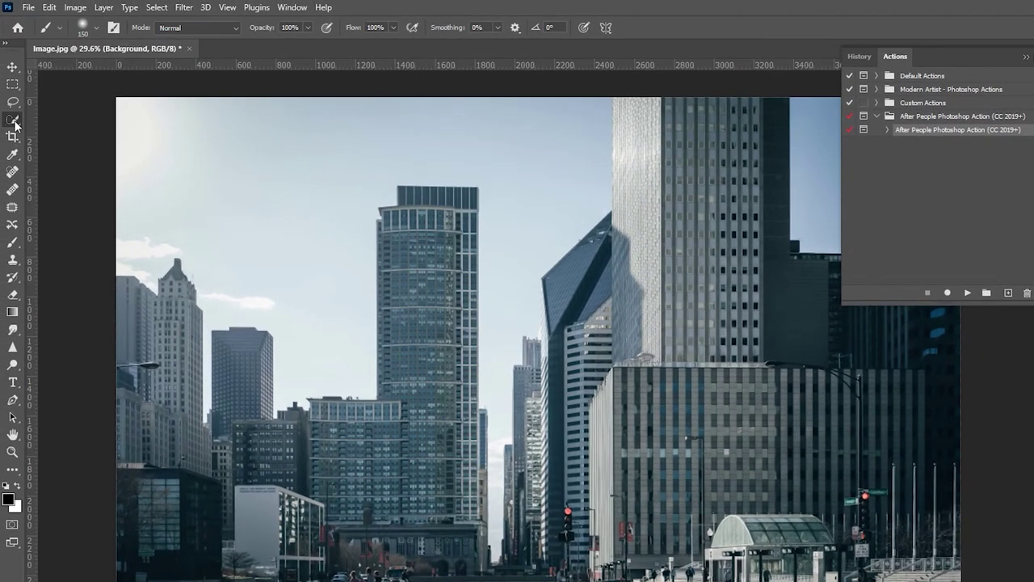
click(13, 121)
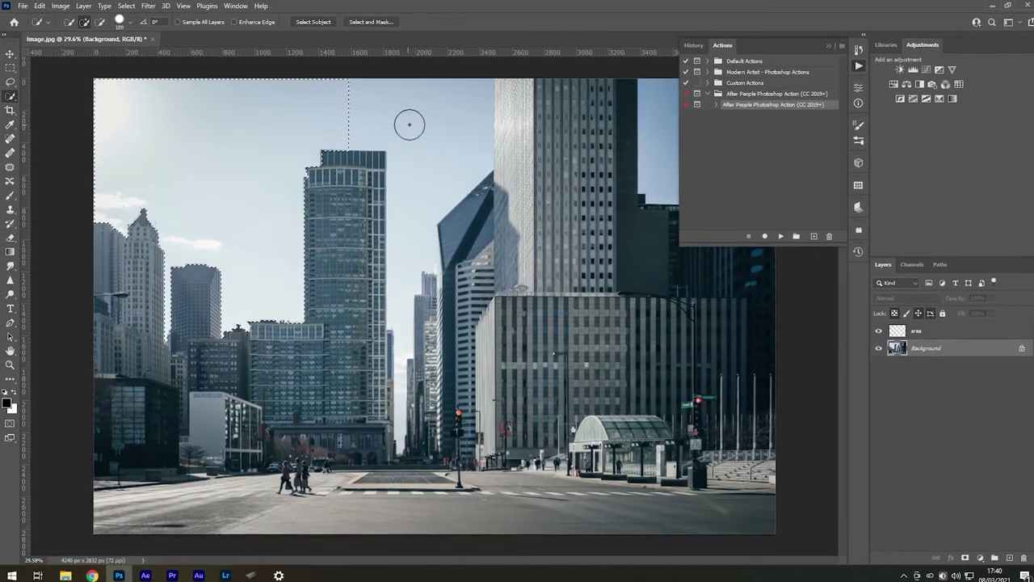
click(517, 155)
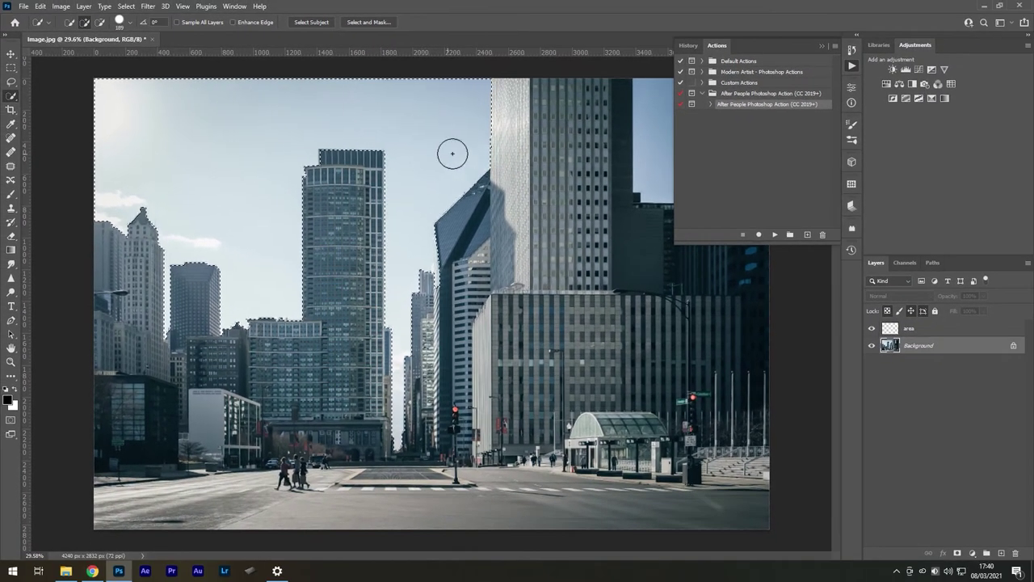
click(819, 47)
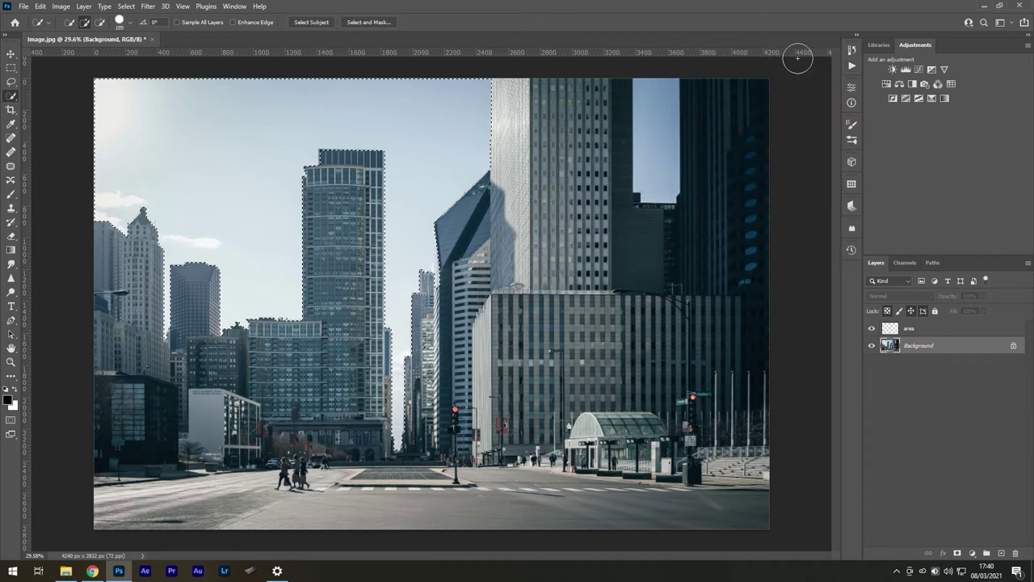
drag(656, 108, 658, 143)
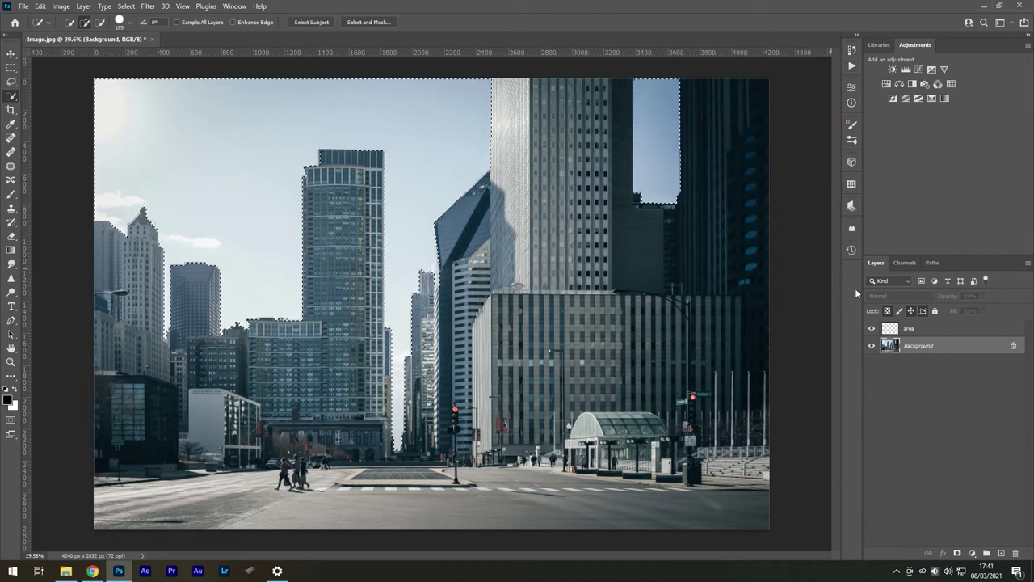
click(908, 329)
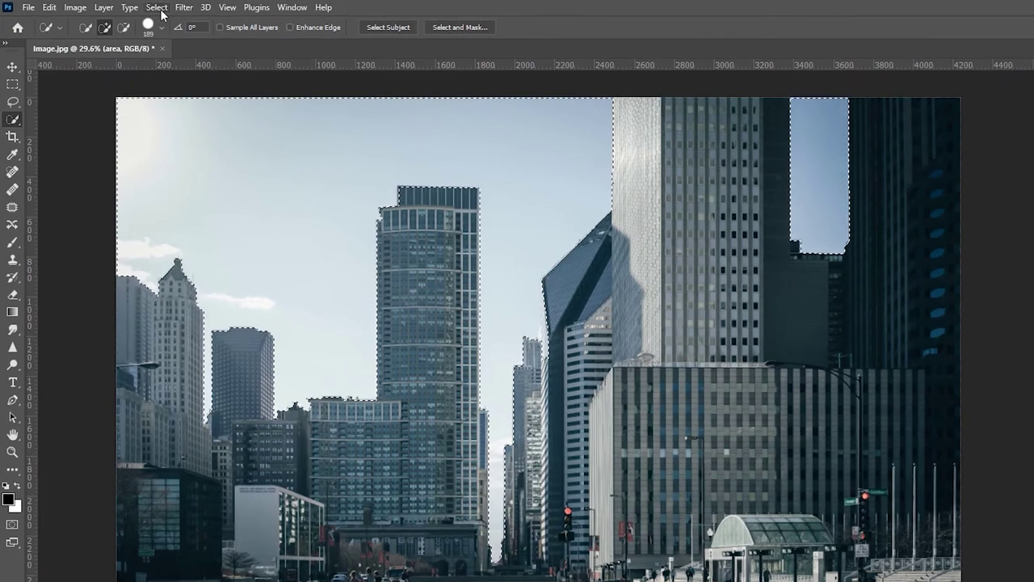
- Invert the selection, paint-bucket the buildings and street black on the area layer, then deselect
click(127, 7)
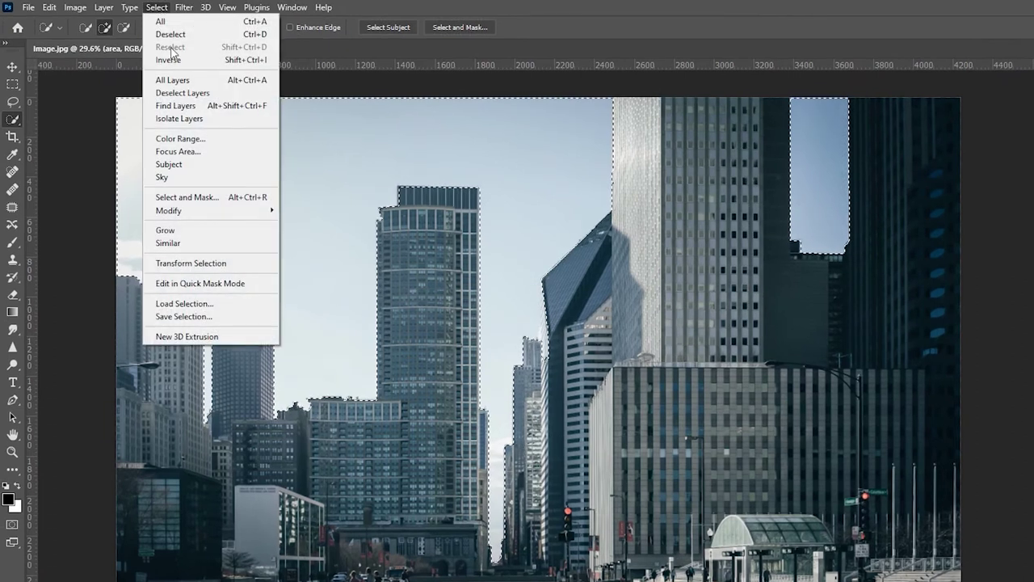
click(172, 60)
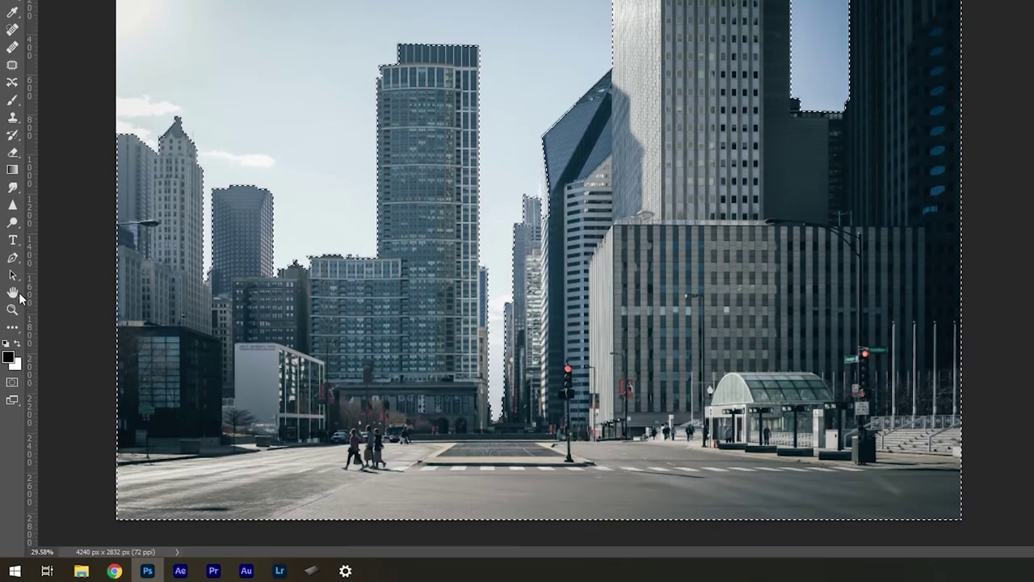
click(12, 326)
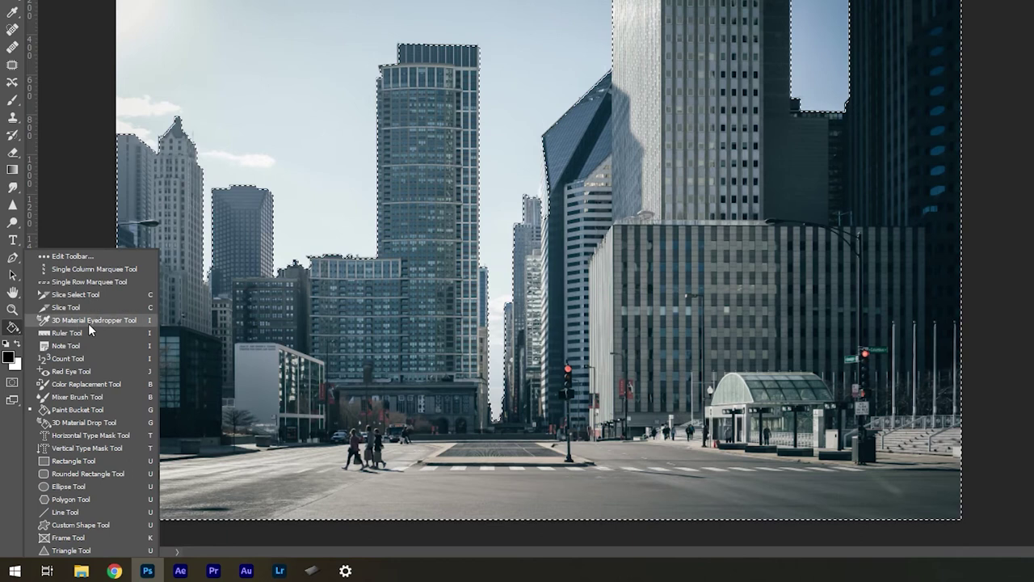
click(107, 408)
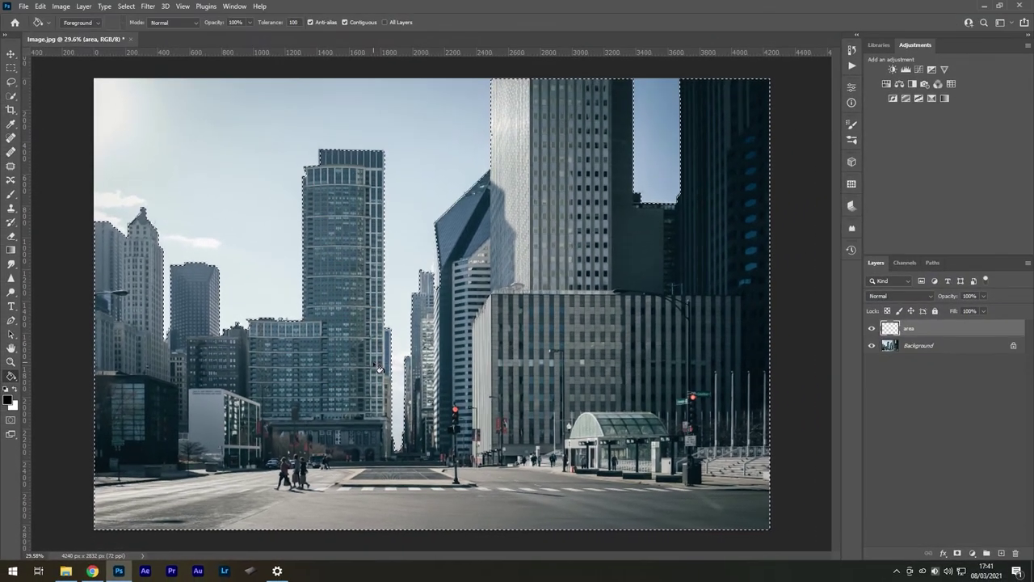
click(380, 368)
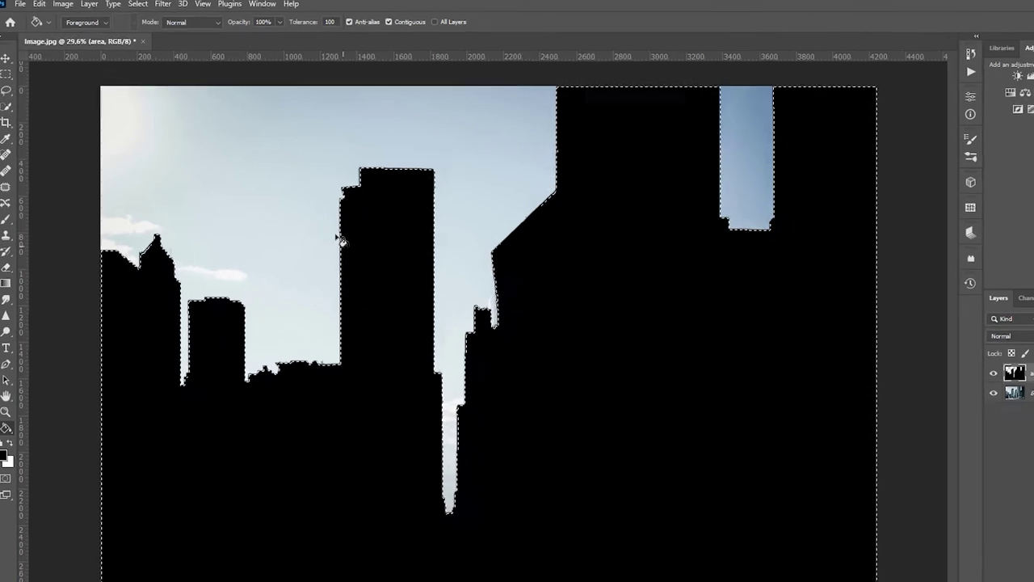
click(137, 4)
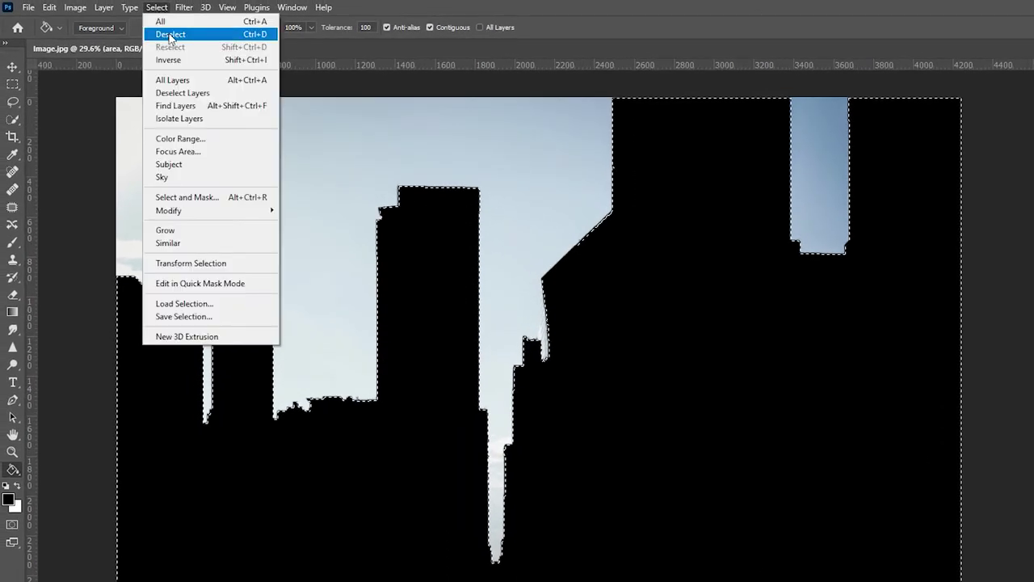
click(170, 35)
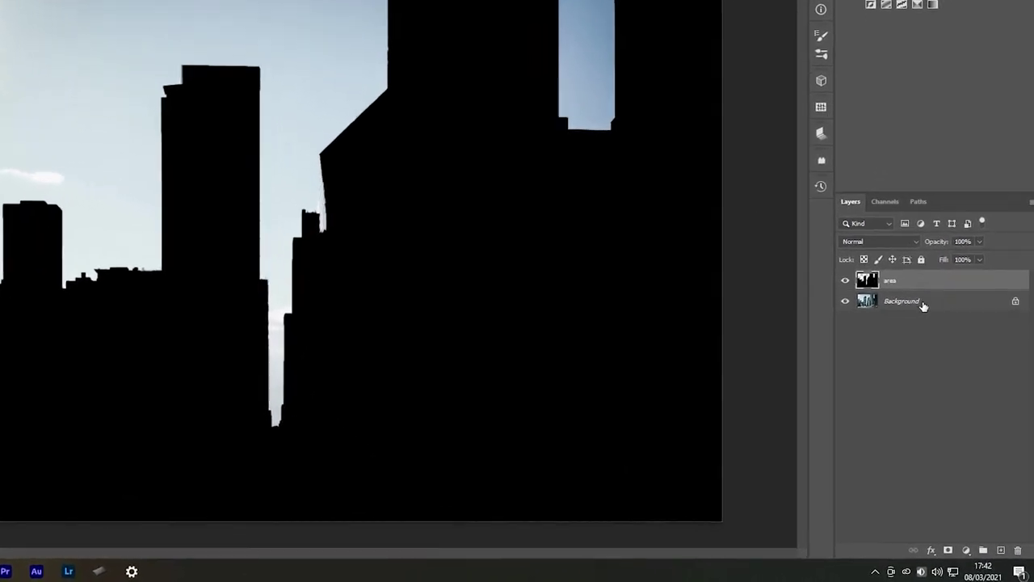
- Unlock the photo layer, convert it back with Background from Layer, and show the Actions list
click(937, 349)
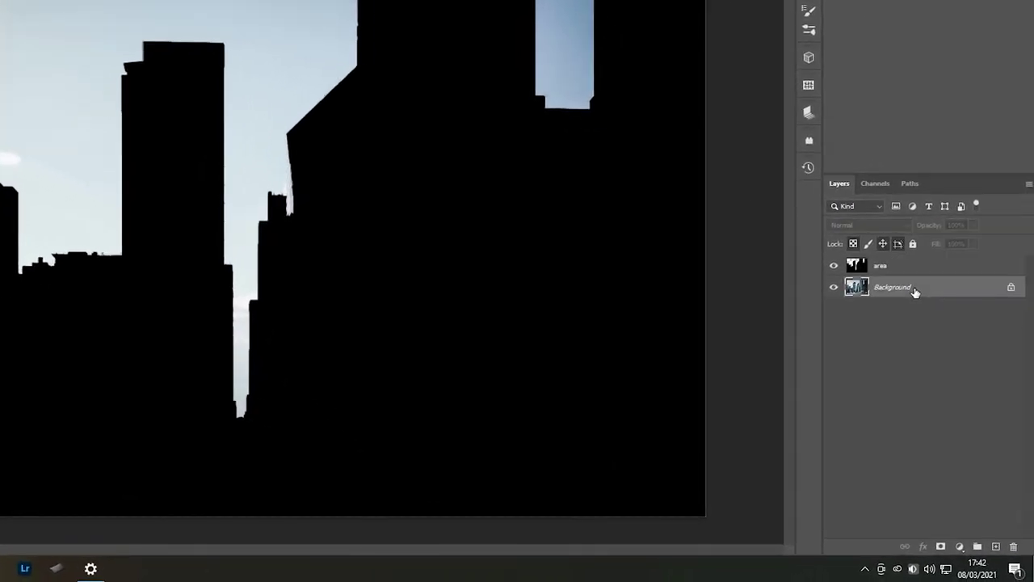
click(1011, 288)
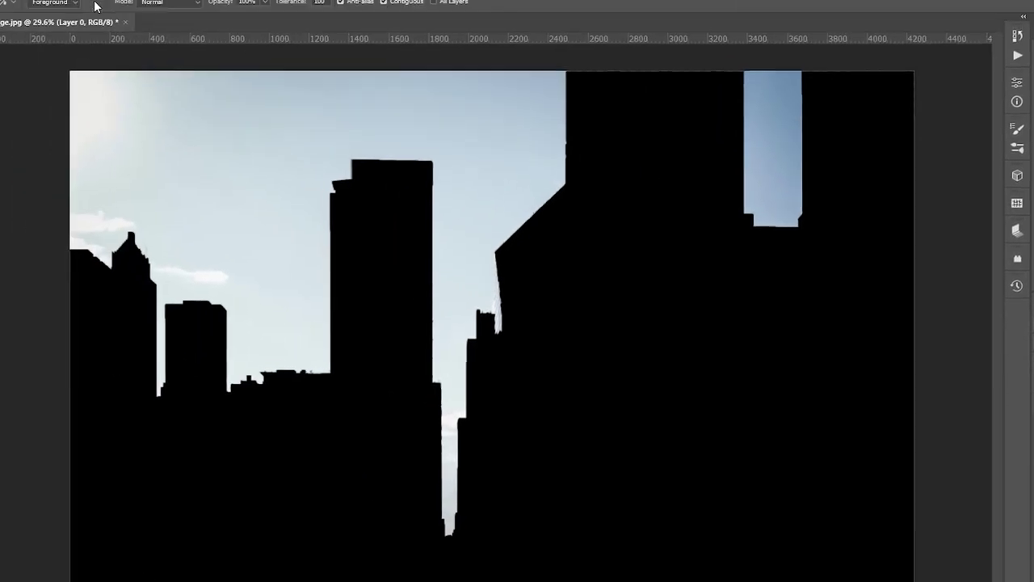
click(111, 7)
mouse_move(114, 21)
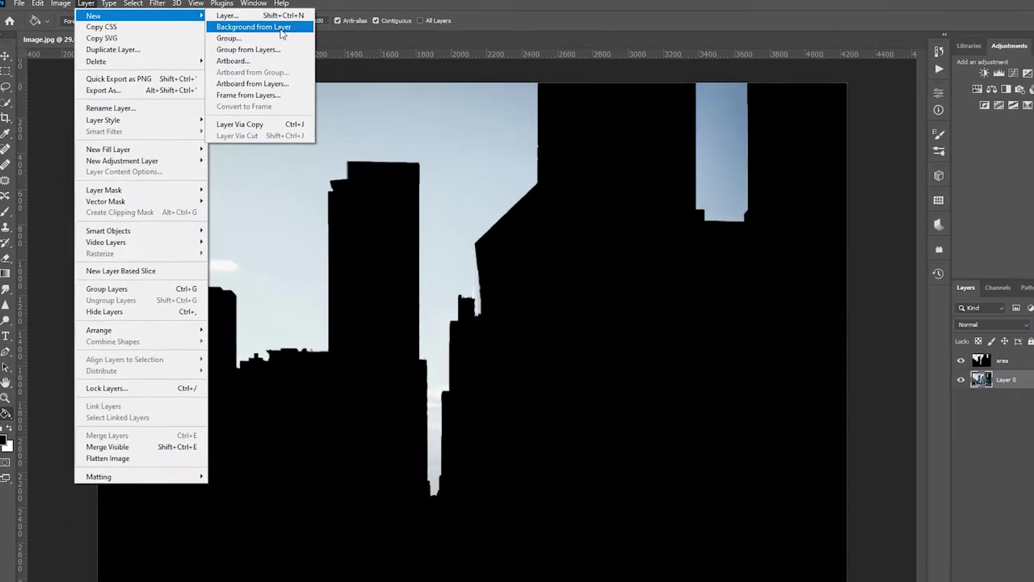
click(322, 34)
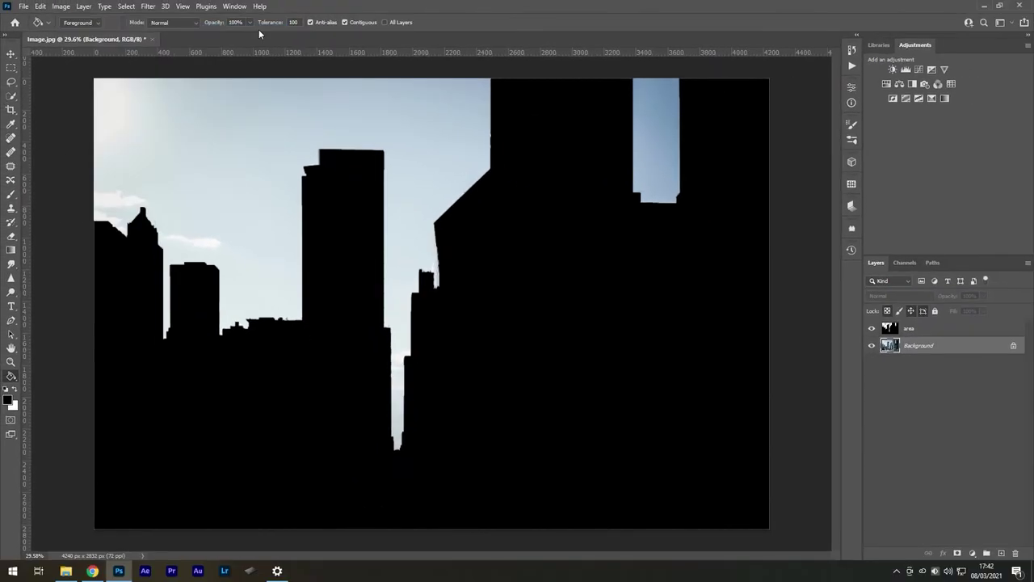
click(851, 65)
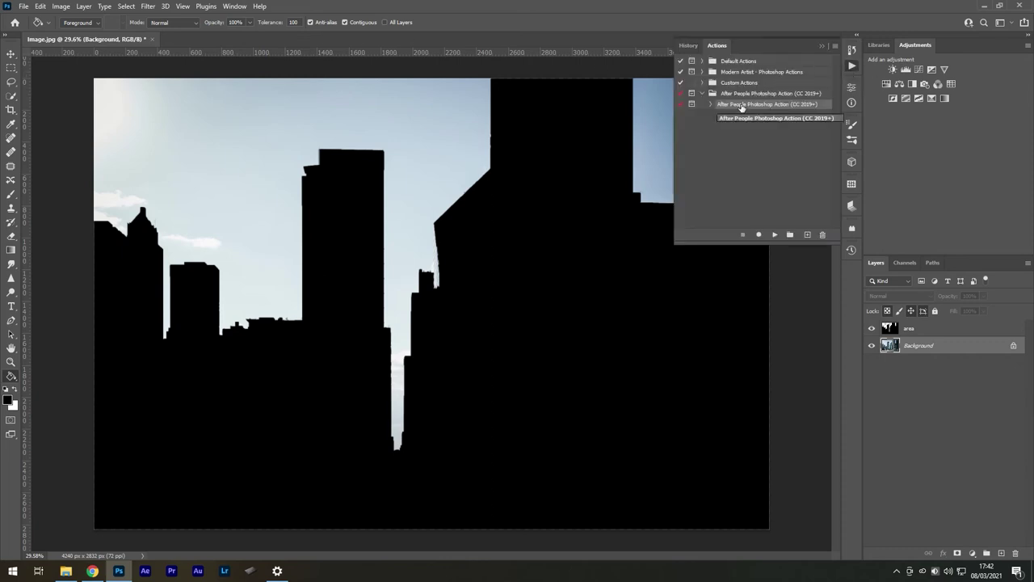
- Play the After People action and brush red across the entire road on area 2
click(775, 235)
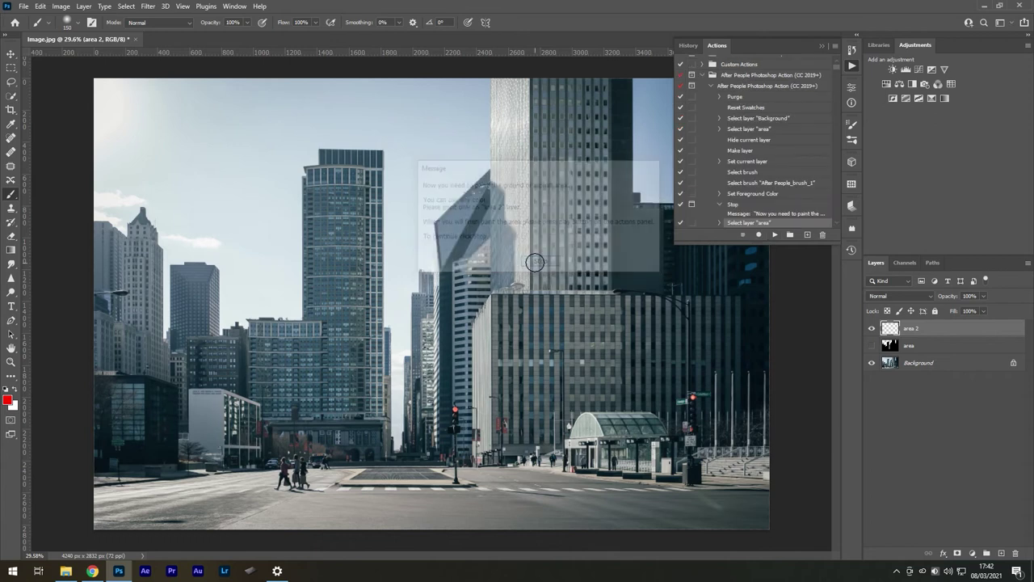
click(737, 487)
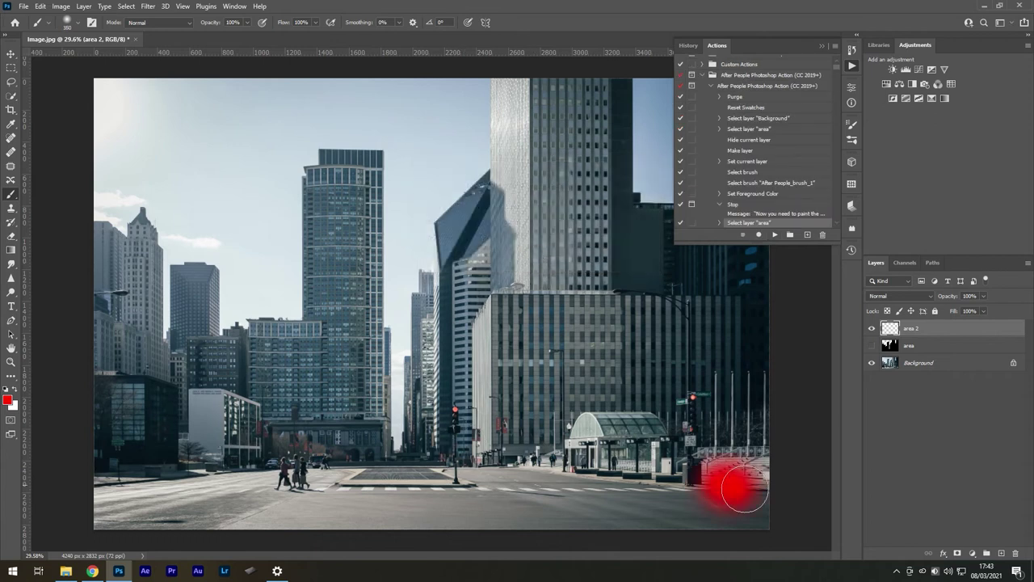
mouse_move(743, 488)
mouse_down()
mouse_move(713, 507)
mouse_move(717, 482)
mouse_move(566, 490)
mouse_move(556, 512)
mouse_move(375, 525)
mouse_move(88, 502)
mouse_move(346, 490)
mouse_up()
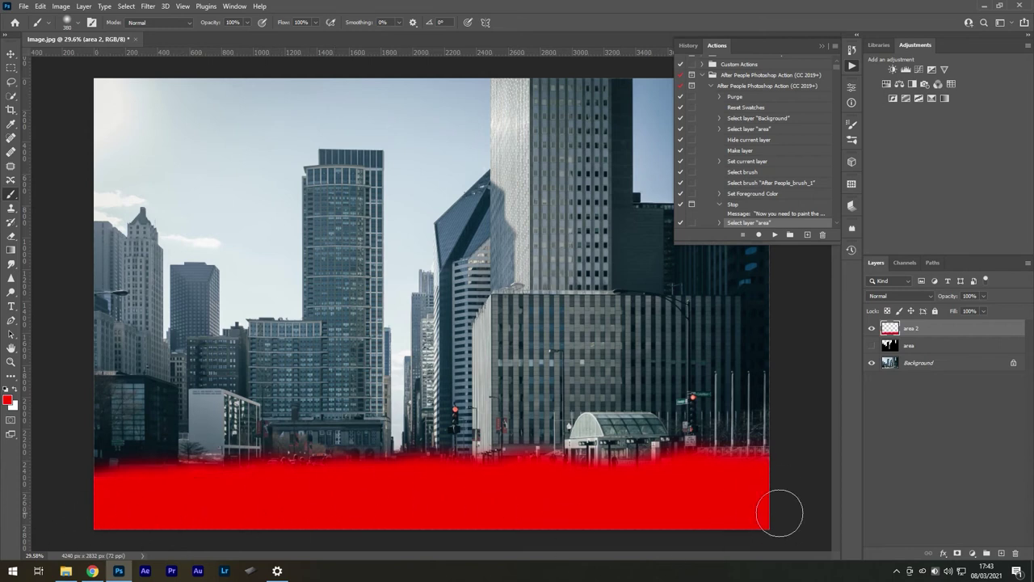
- Resume the action, dismiss its message, and brush red over the bin and pole on area 3
click(774, 234)
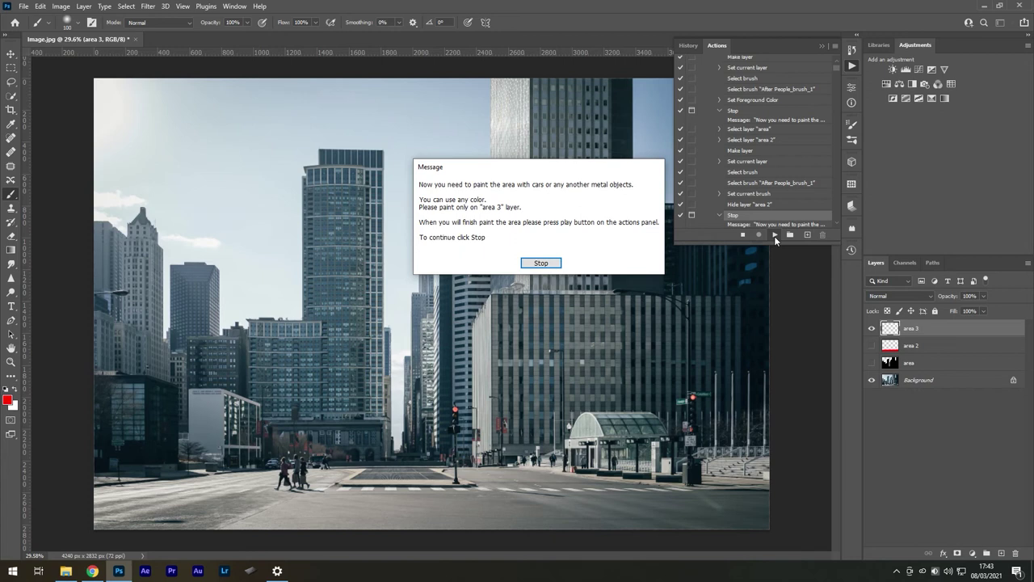
click(541, 262)
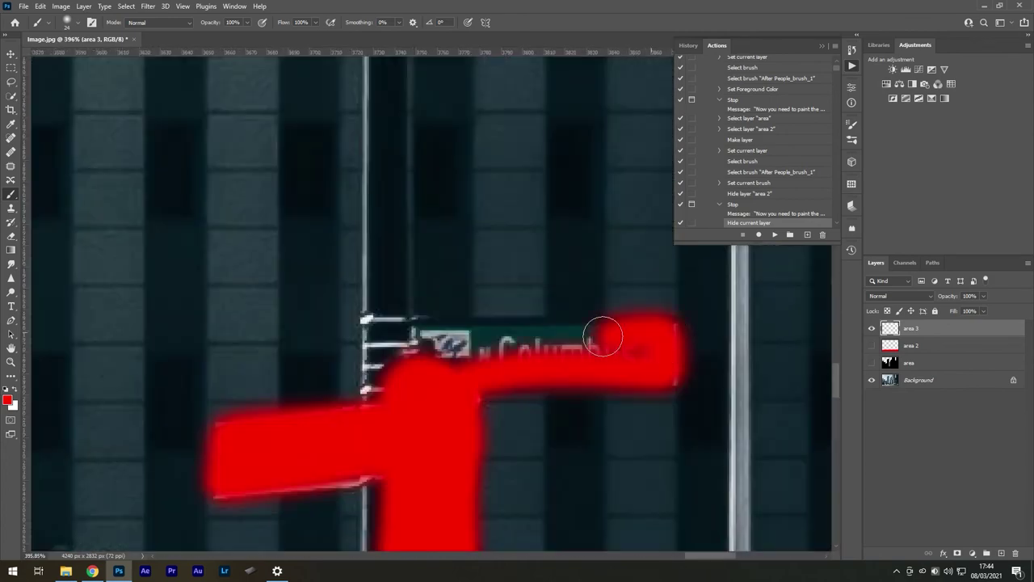
drag(565, 452, 546, 340)
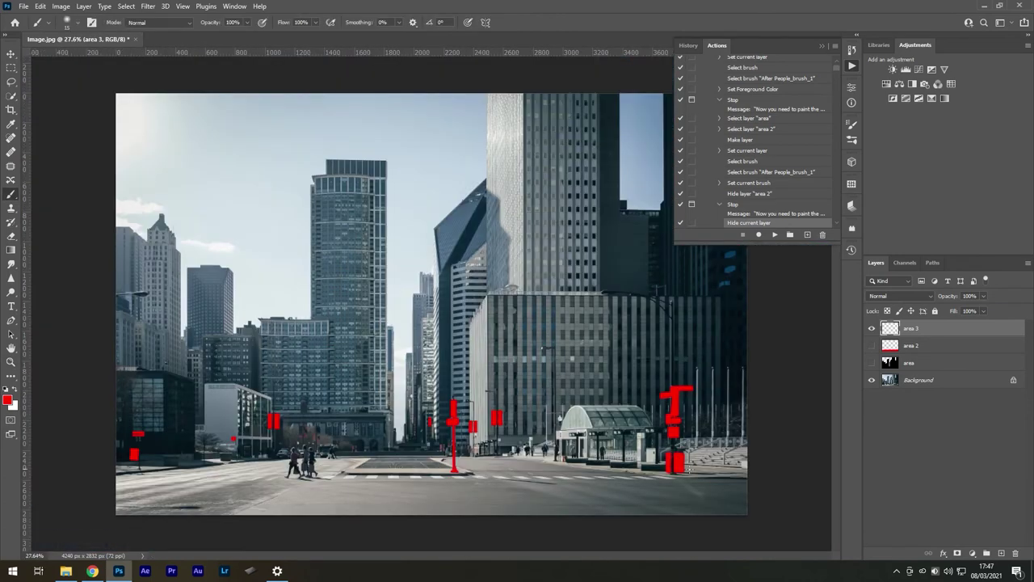
- Play the remaining After People steps to generate the overgrown, cloudy abandoned-city layers
click(775, 234)
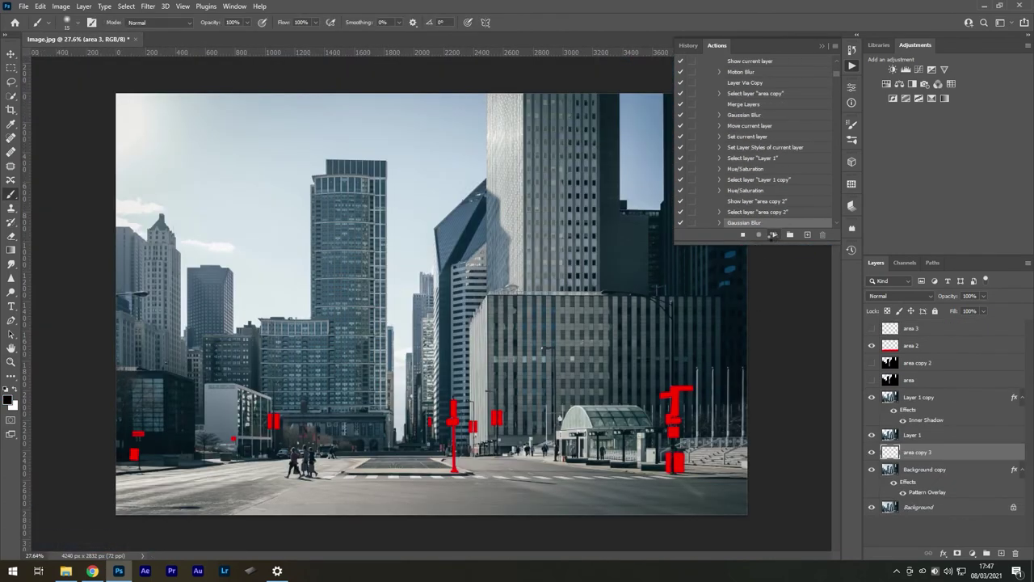